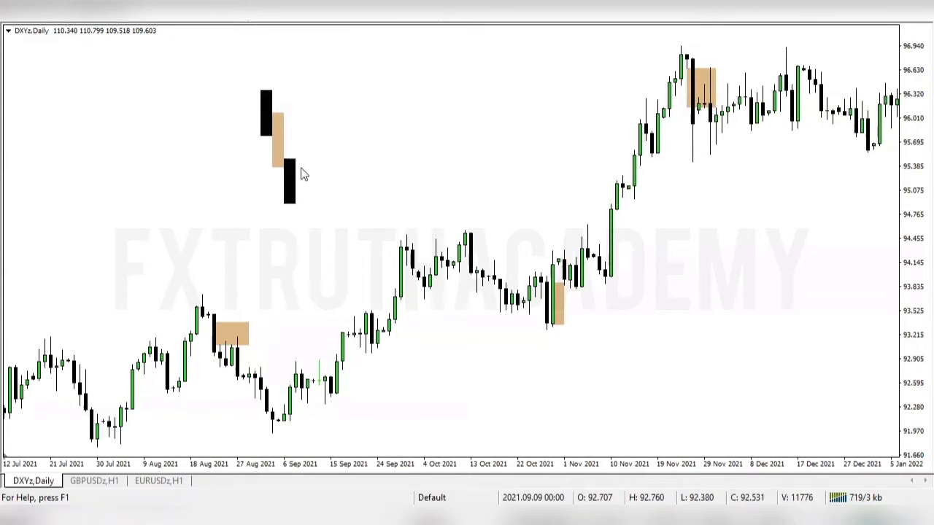
# Place a tan block beside the lower black block and draw a short horizontal line from it.
pyautogui.moveTo(559, 305); pyautogui.dragTo(330, 193)
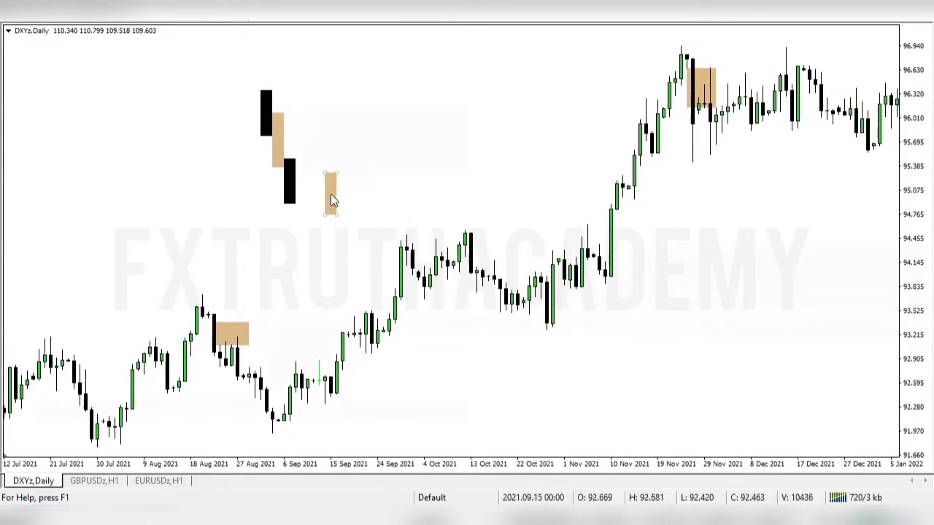
pyautogui.click(290, 164)
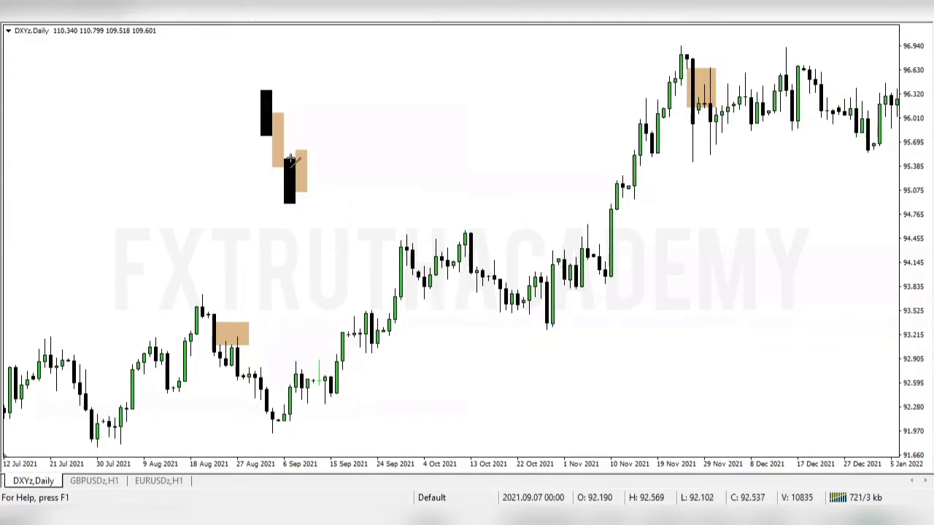
pyautogui.moveTo(290, 160); pyautogui.dragTo(340, 159)
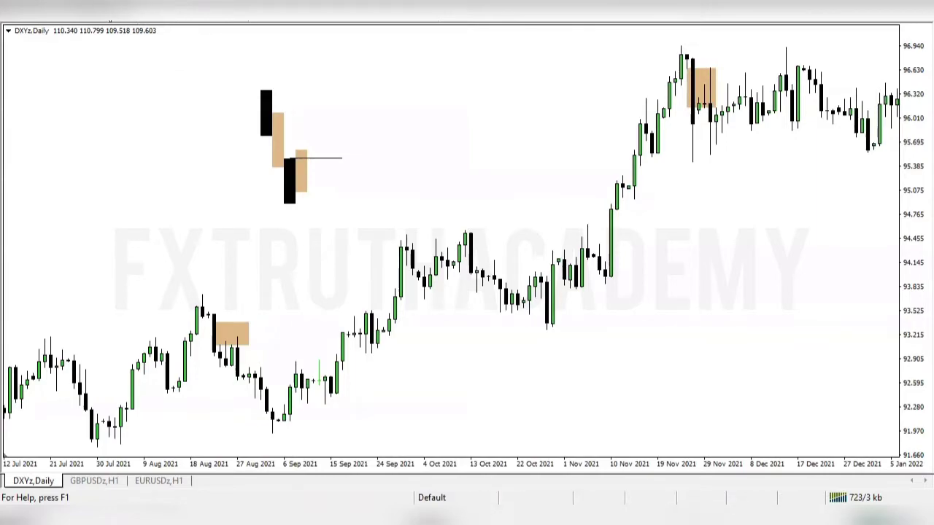
# Draw a V-shaped drop-and-rebound trendline pair and a longer horizontal level near 95.7 across it.
pyautogui.moveTo(307, 157); pyautogui.dragTo(348, 253)
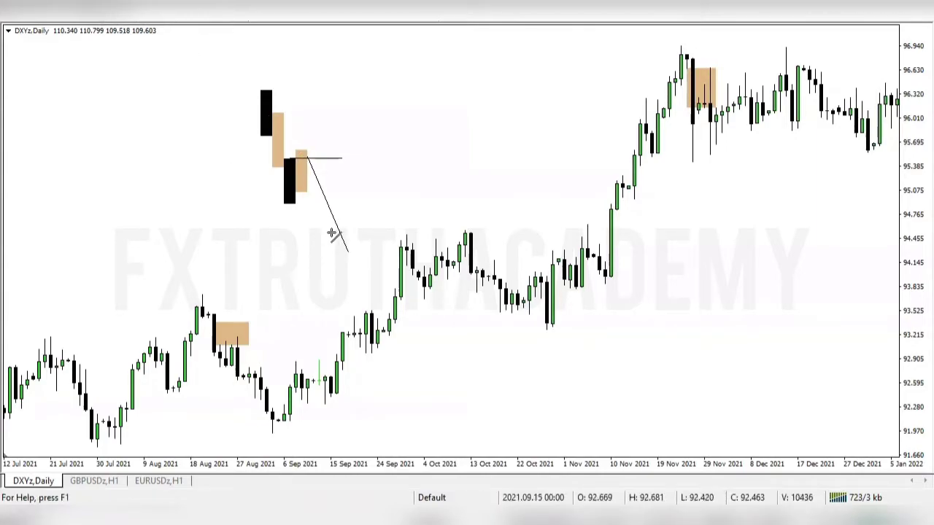
pyautogui.moveTo(349, 252); pyautogui.dragTo(366, 139)
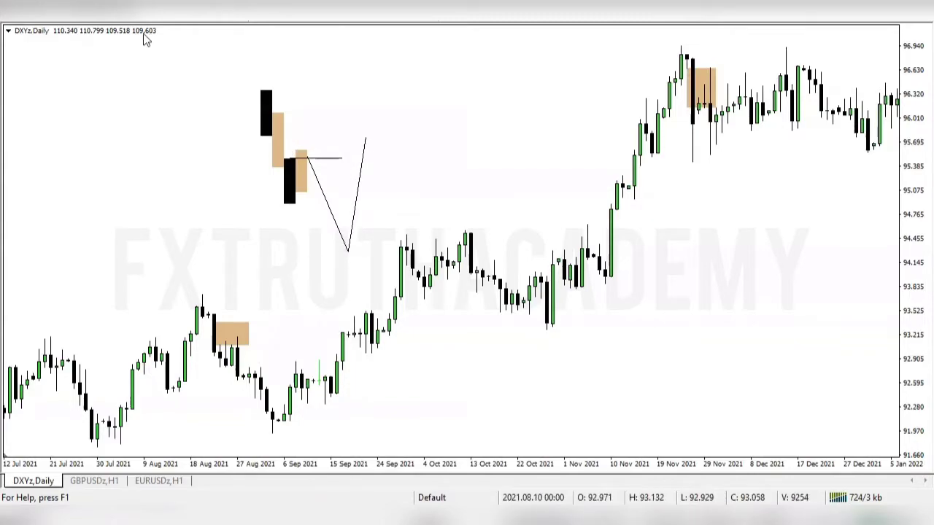
pyautogui.click(144, 2)
pyautogui.moveTo(303, 151); pyautogui.dragTo(443, 152)
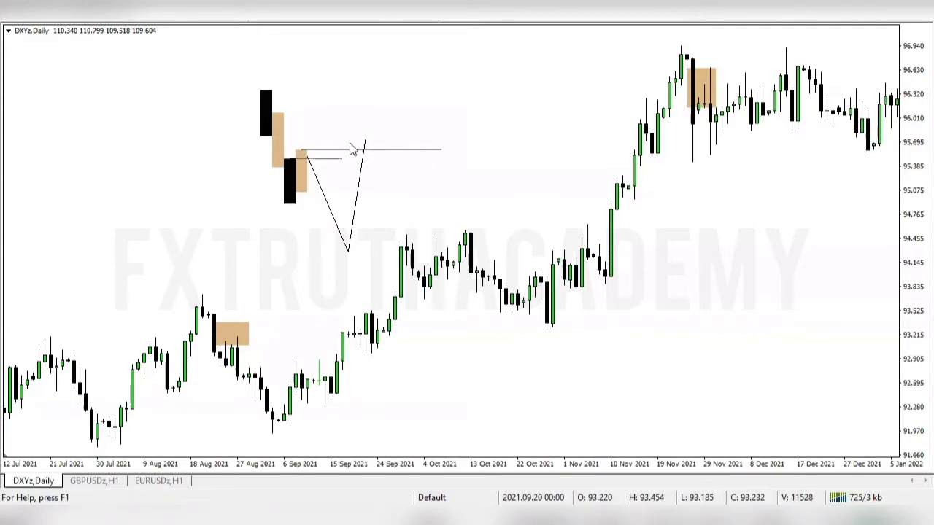
pyautogui.click(290, 141)
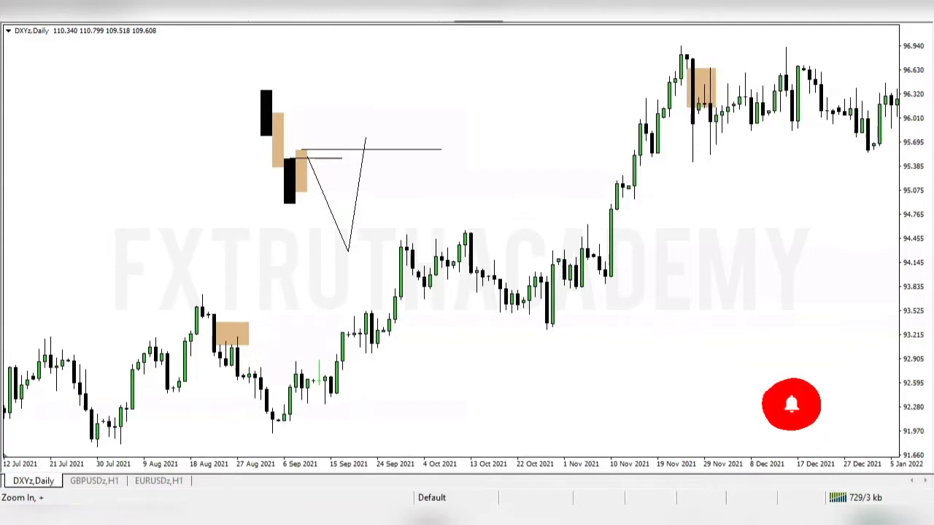
# Zoom in on the DXY daily chart and scroll to the late-November 2021 zone near 96.1–96.6.
pyautogui.press('+')
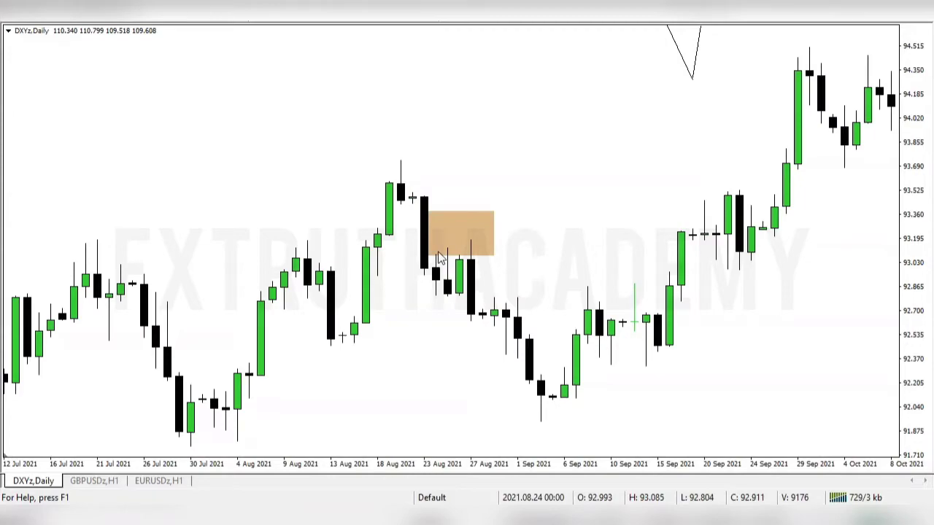
pyautogui.moveTo(452, 301)
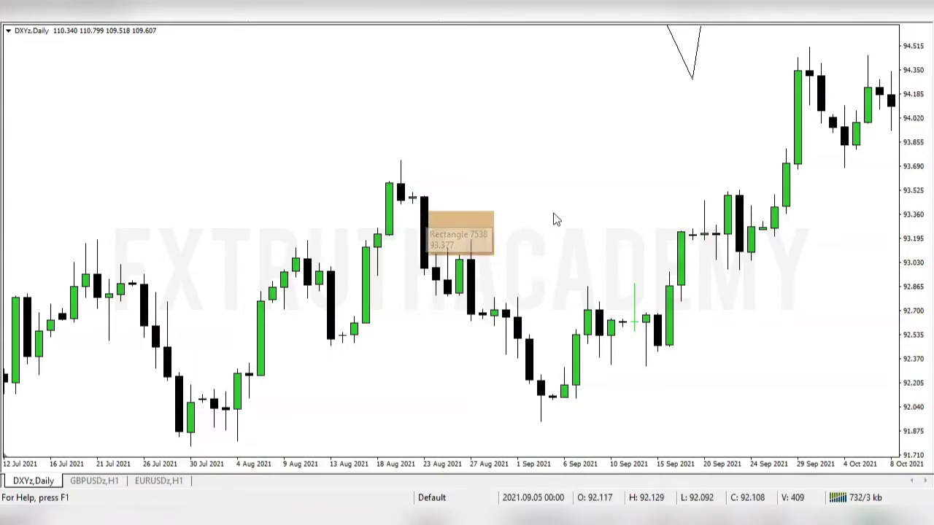
pyautogui.scroll(-3, 552, 215)
pyautogui.scroll(-7, 522, 222)
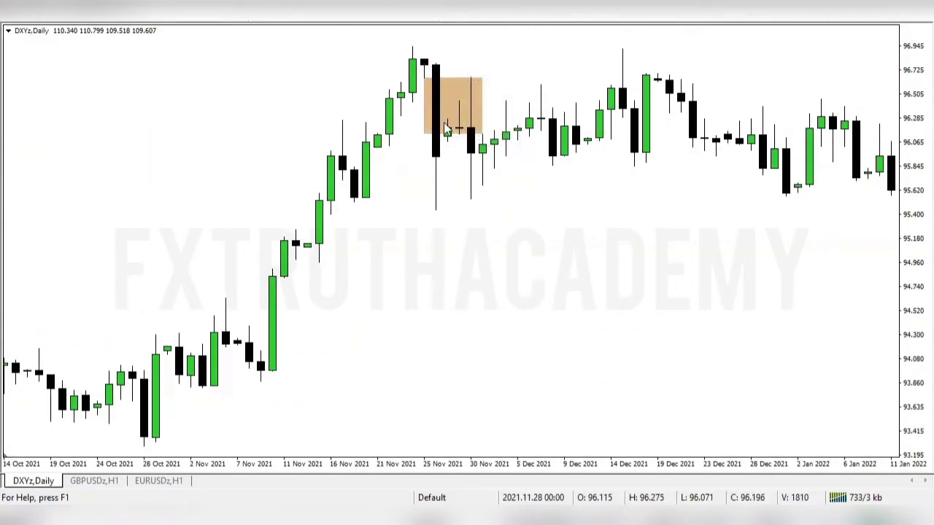
# Scroll the DXY chart to March–June 2022, with the late-April zone based near 102.36.
pyautogui.moveTo(449, 137)
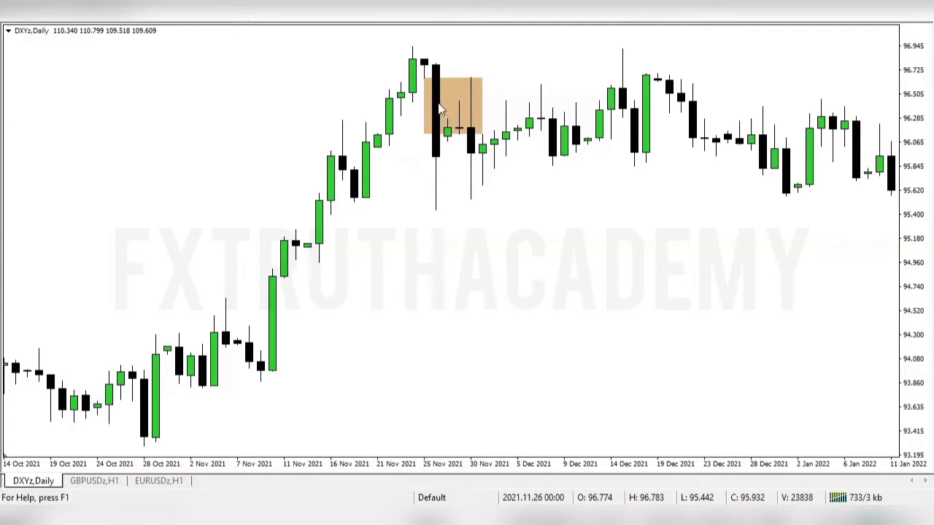
pyautogui.moveTo(470, 151)
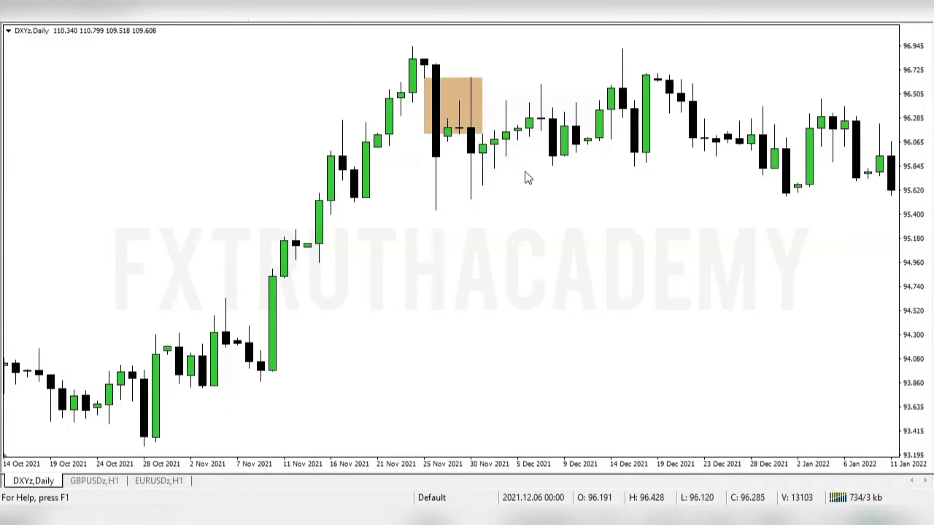
pyautogui.scroll(-10, 528, 179)
pyautogui.scroll(-10, 519, 184)
pyautogui.scroll(-8, 516, 248)
pyautogui.scroll(5, 402, 227)
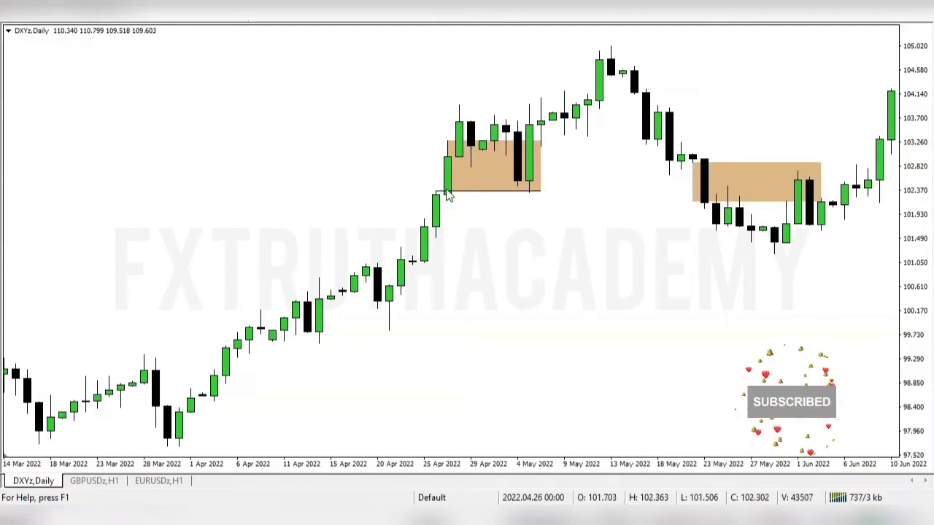
pyautogui.scroll(-5, 657, 236)
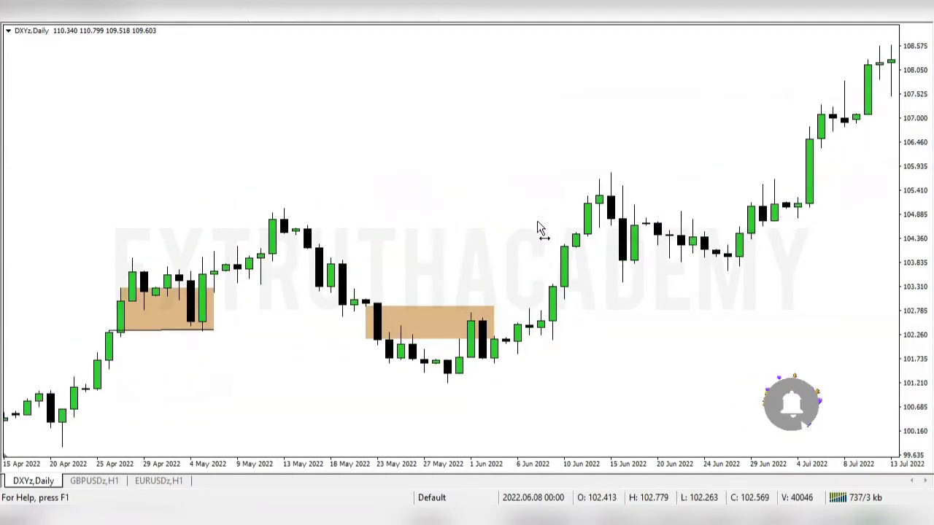
pyautogui.scroll(1, 538, 229)
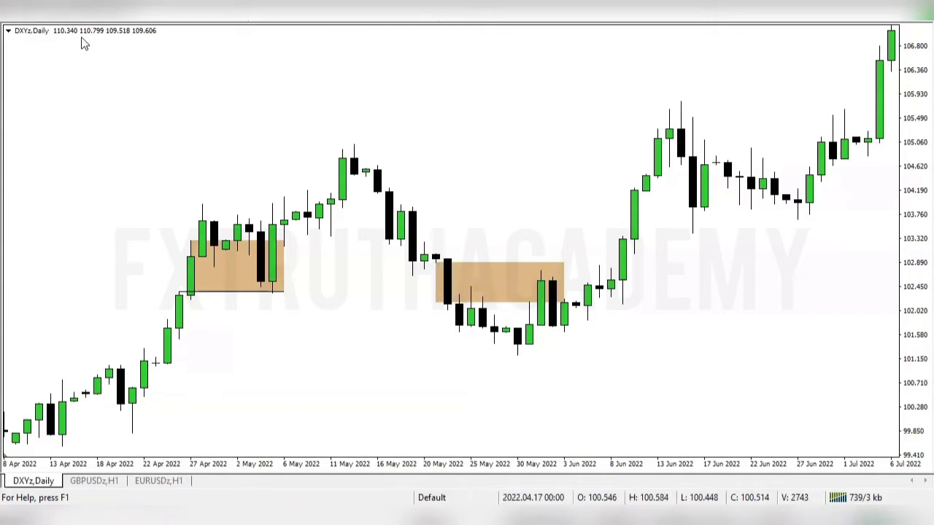
pyautogui.middleClick(309, 246)
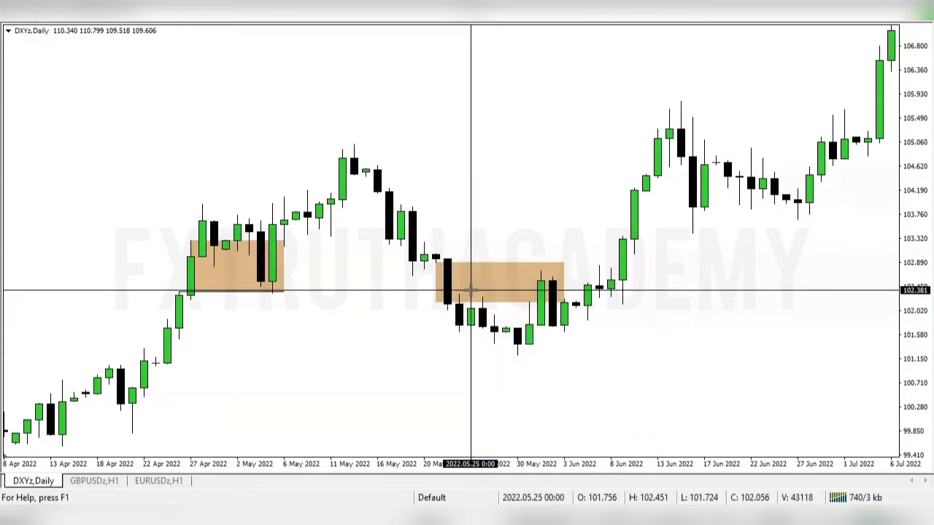
pyautogui.moveTo(472, 307)
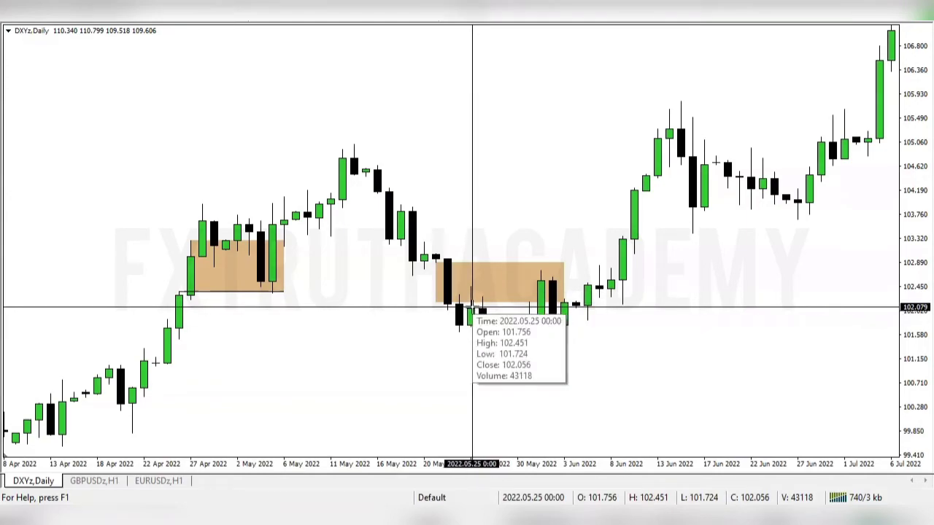
pyautogui.moveTo(472, 305); pyautogui.dragTo(512, 343)
pyautogui.scroll(2, 512, 343)
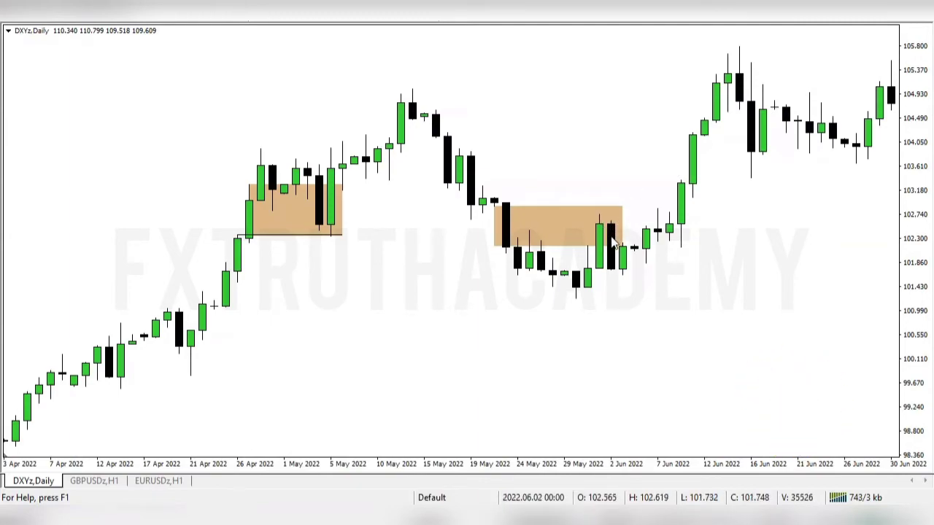
# Measure with the crosshair from the 29 Apr candle inside the late-April zone.
pyautogui.scroll(4, 353, 223)
pyautogui.scroll(-2, 409, 217)
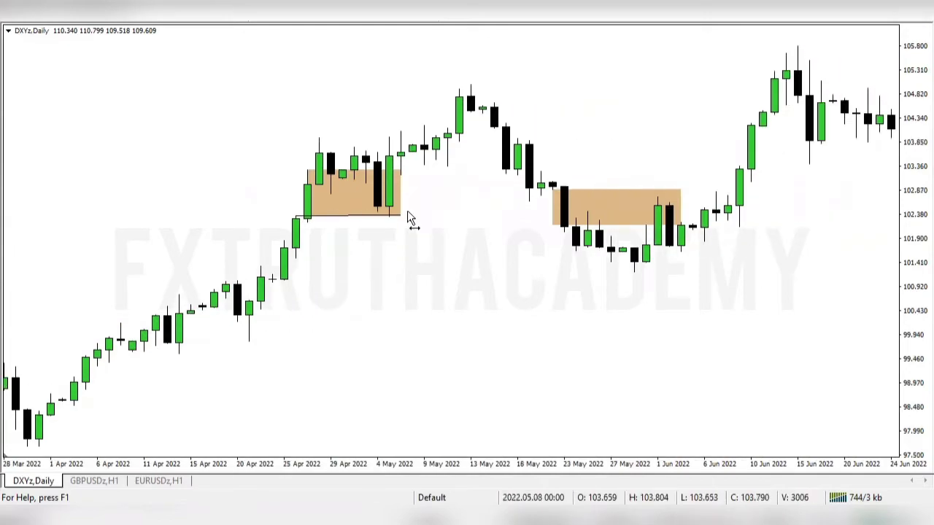
pyautogui.click(42, 26)
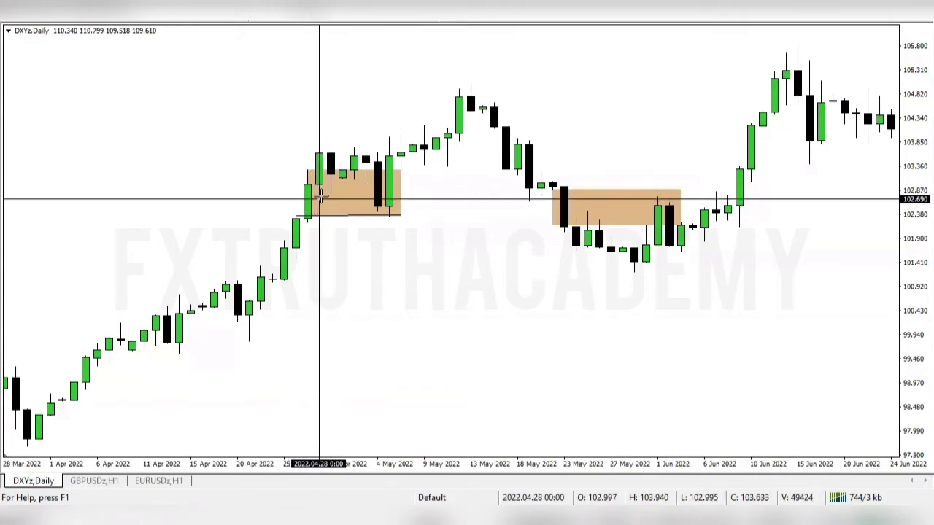
pyautogui.moveTo(332, 191); pyautogui.dragTo(371, 155)
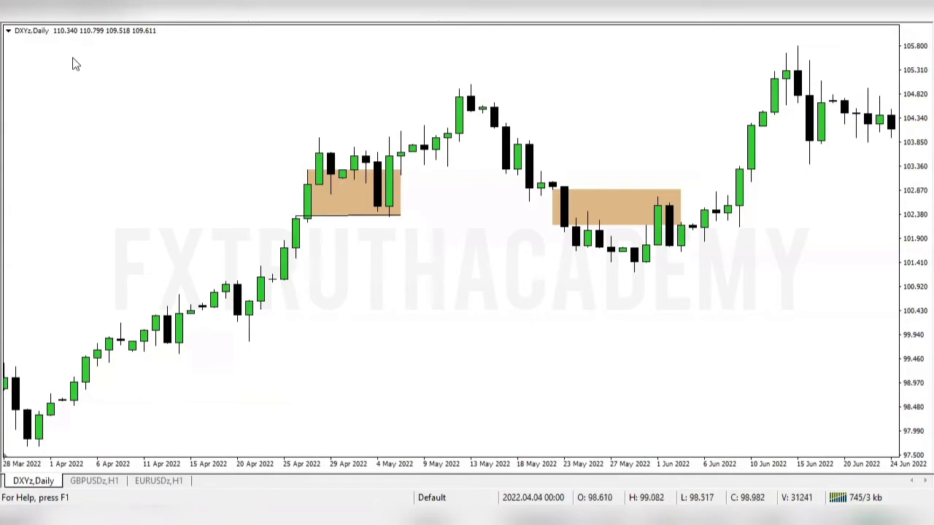
pyautogui.middleClick(242, 146)
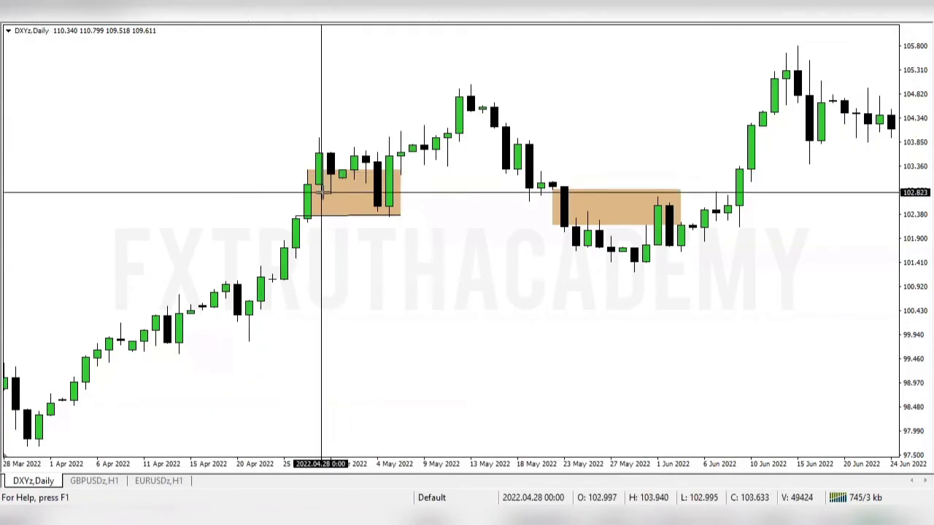
pyautogui.moveTo(332, 194); pyautogui.dragTo(377, 162)
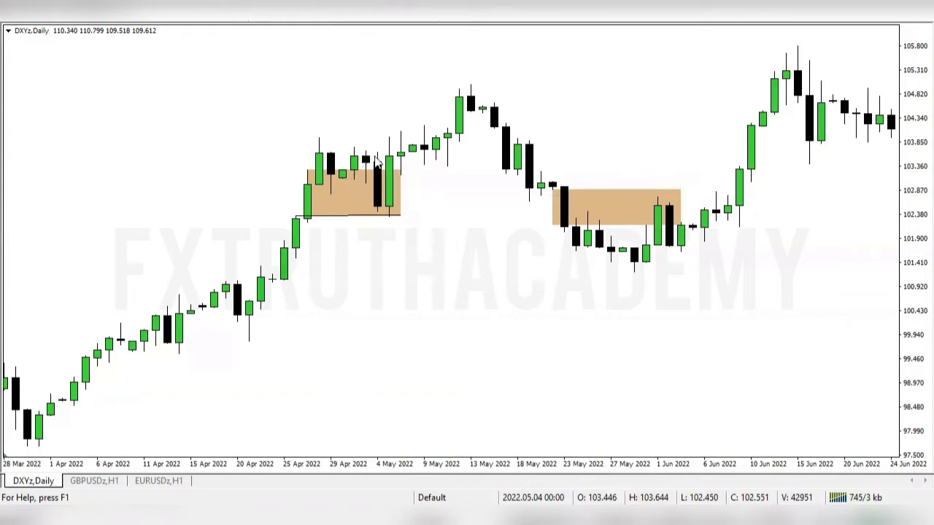
pyautogui.click(38, 21)
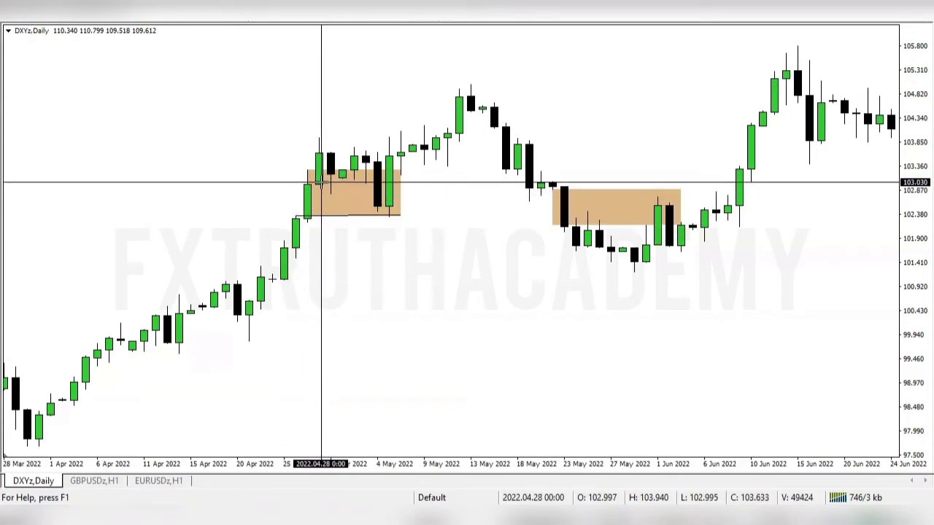
# Pan the chart back to late October 2021–mid-January 2022, showing the late-November zone.
pyautogui.click(282, 188)
pyautogui.moveTo(282, 188); pyautogui.dragTo(694, 234)
pyautogui.moveTo(401, 208); pyautogui.dragTo(701, 217)
pyautogui.scroll(10, 702, 218)
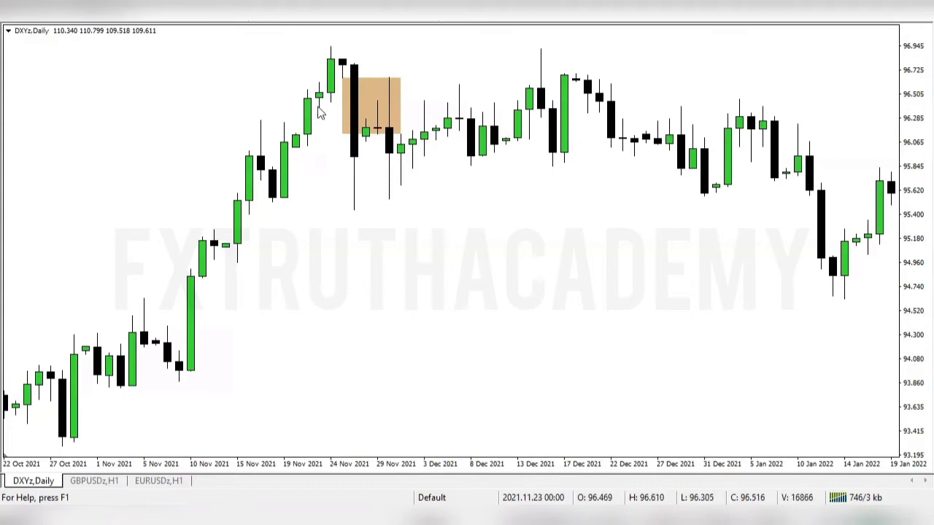
# Reposition the late-November zone over the 25–30 Nov candles, measure its height, then enable the crosshair.
pyautogui.moveTo(375, 119); pyautogui.dragTo(365, 101)
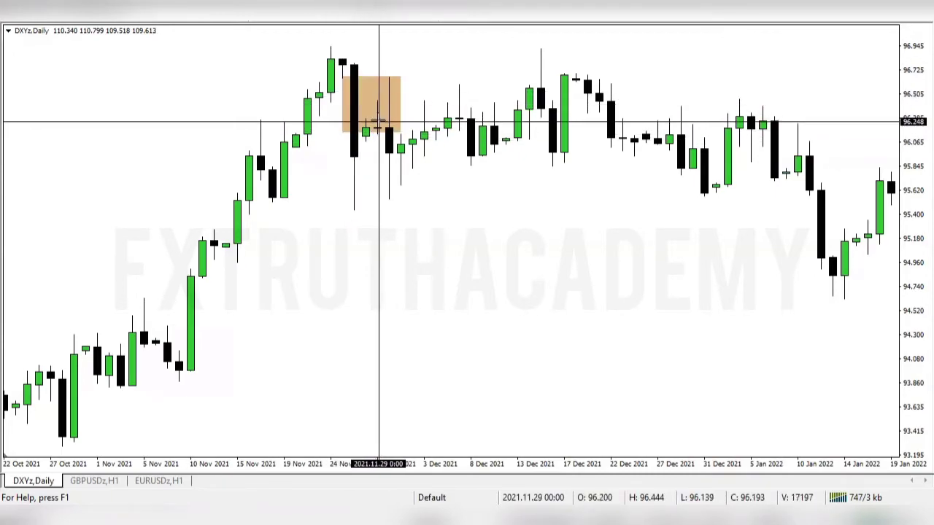
pyautogui.moveTo(377, 133); pyautogui.dragTo(380, 139)
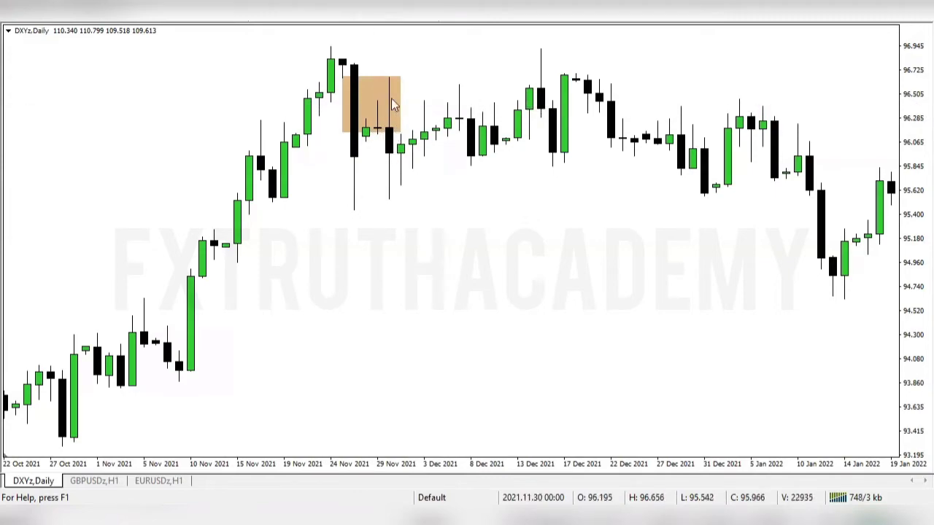
pyautogui.scroll(-3, 517, 163)
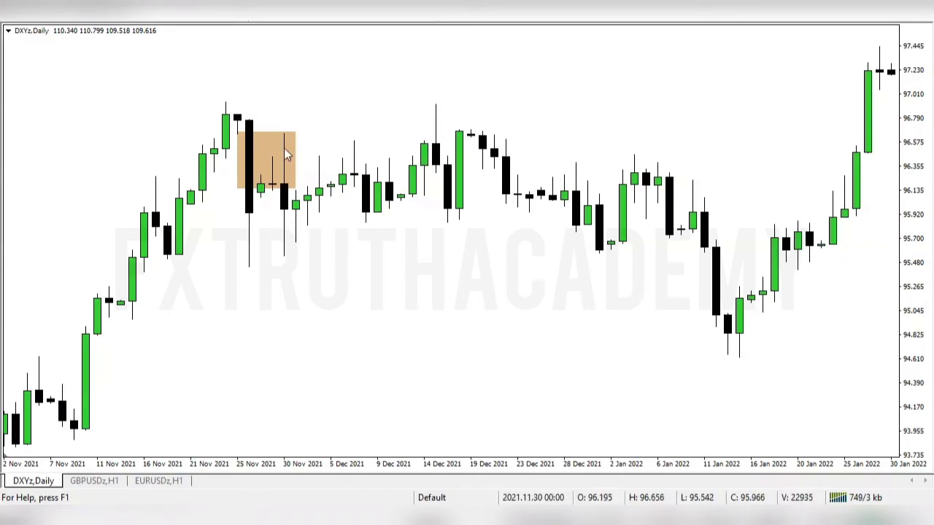
pyautogui.hotkey('ctrl', 'f')
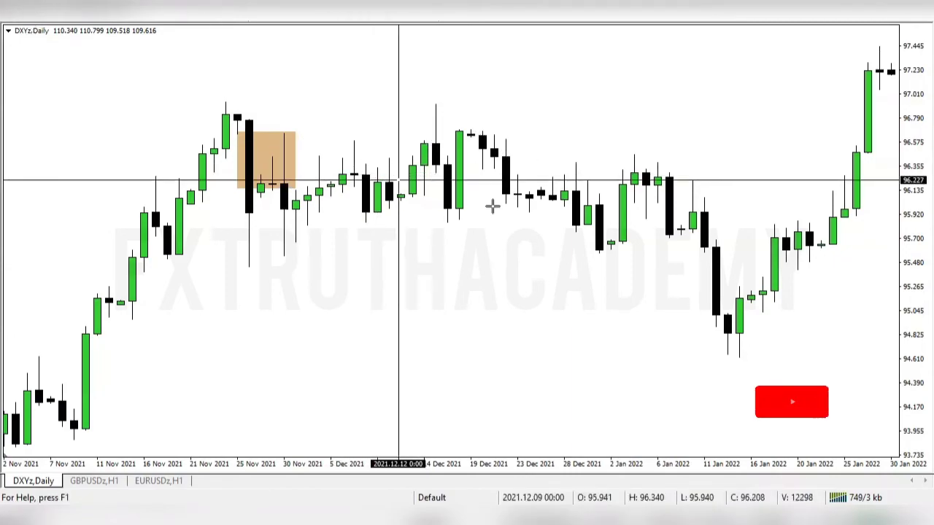